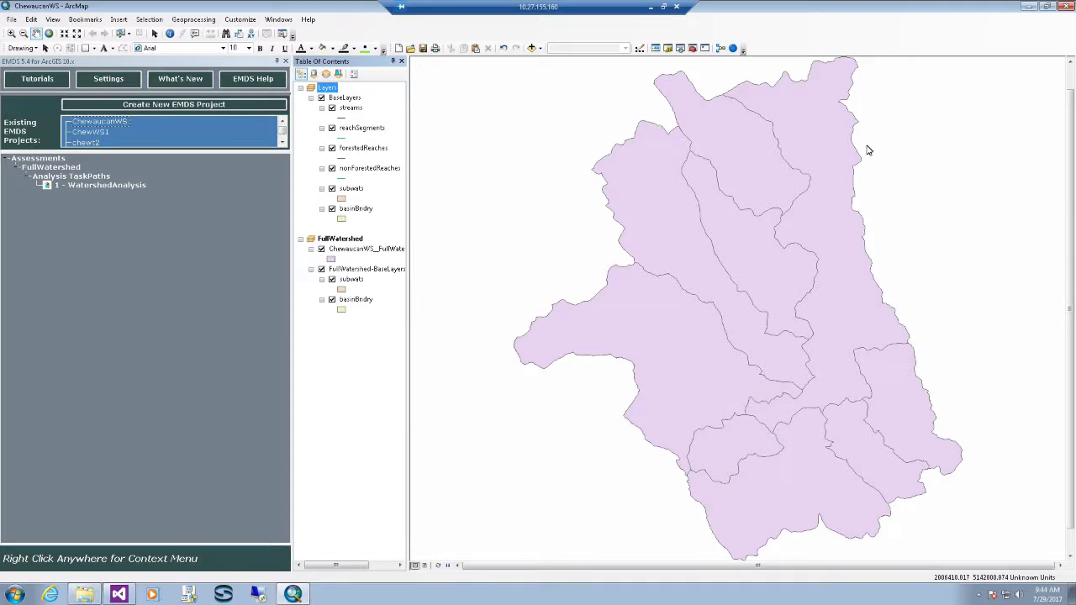
# - Create a new CDP prioritization task under the WatershedAnalysis task and name it Restoration
pyautogui.rightClick(129, 186)
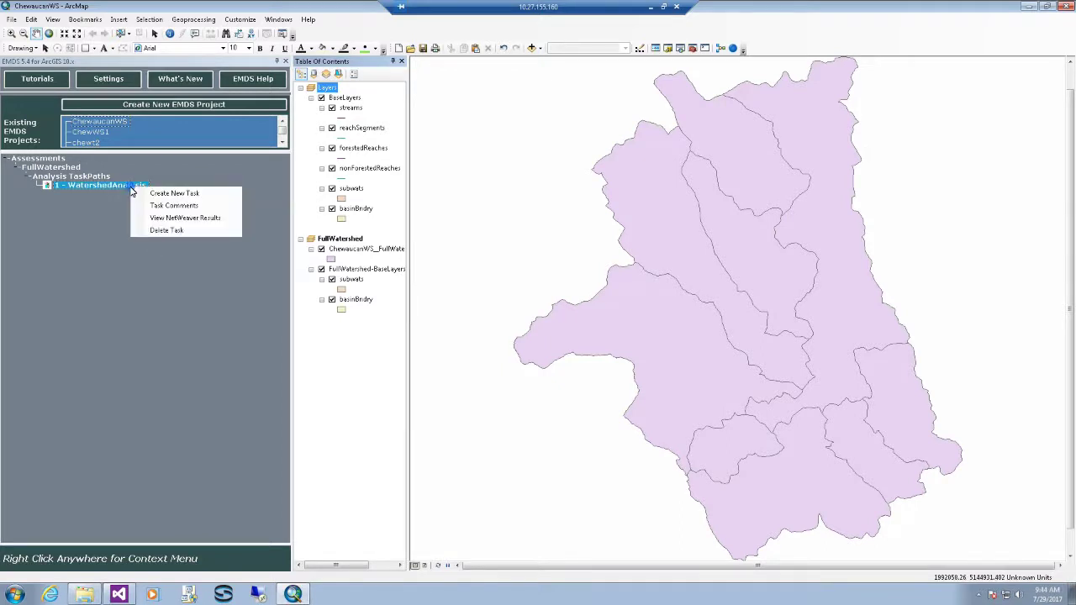
pyautogui.click(173, 194)
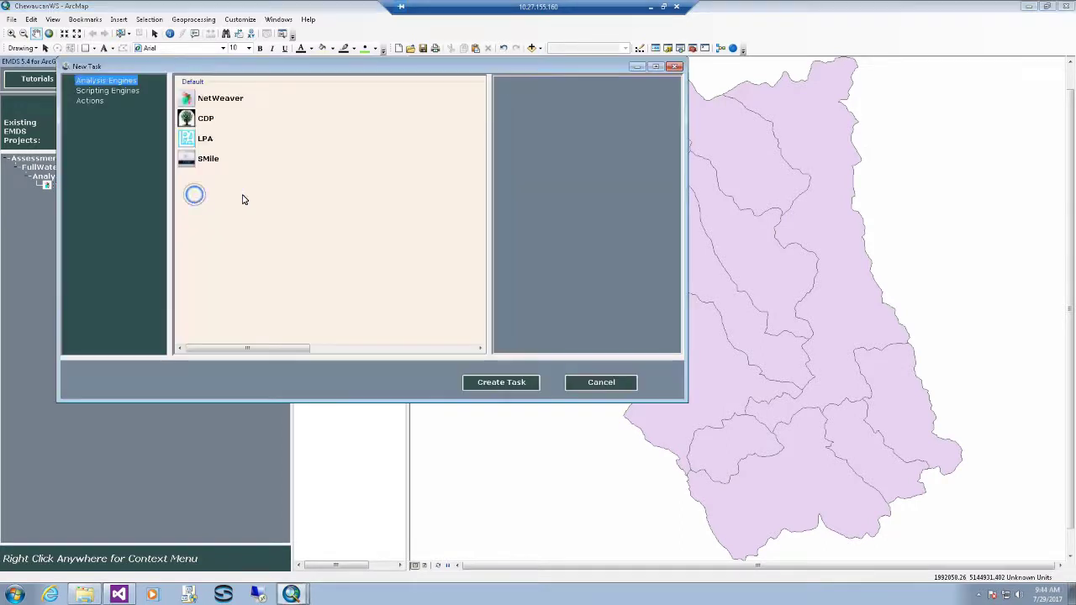
pyautogui.click(203, 126)
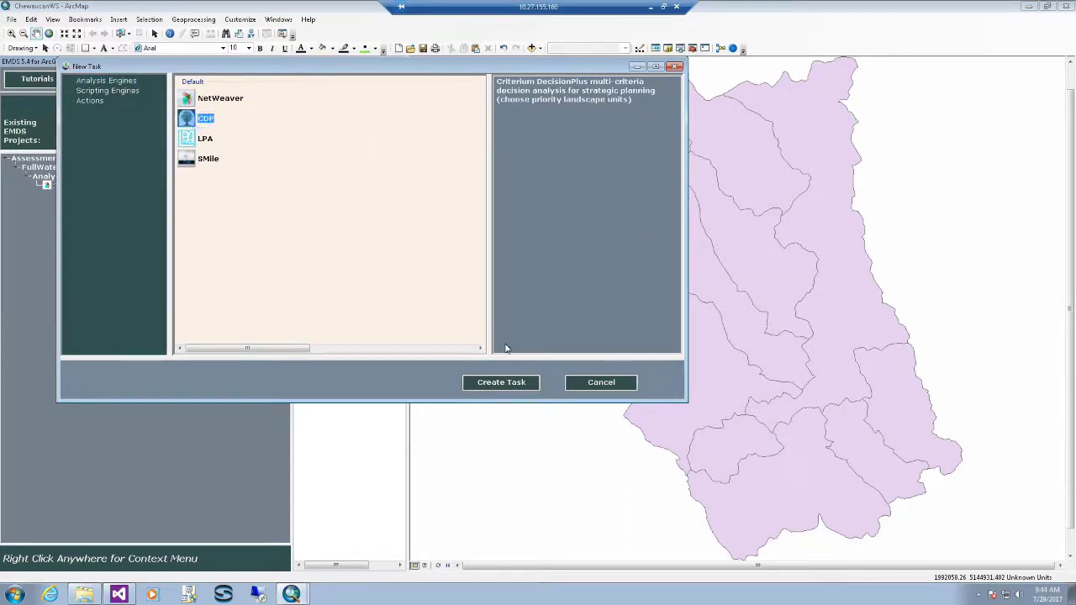
pyautogui.click(502, 383)
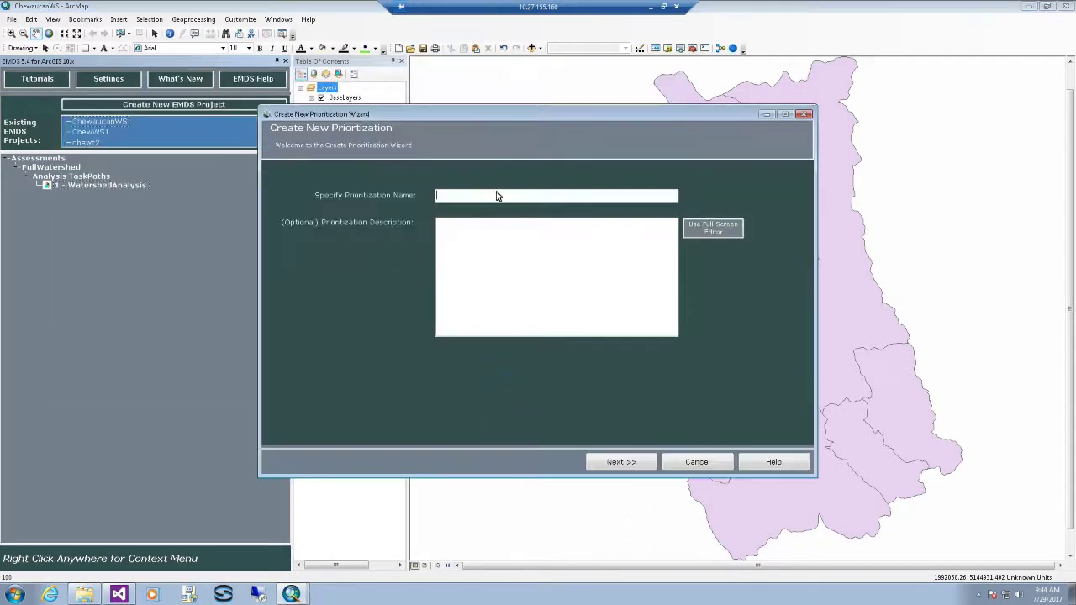
pyautogui.write('Restorations')
pyautogui.click(623, 462)
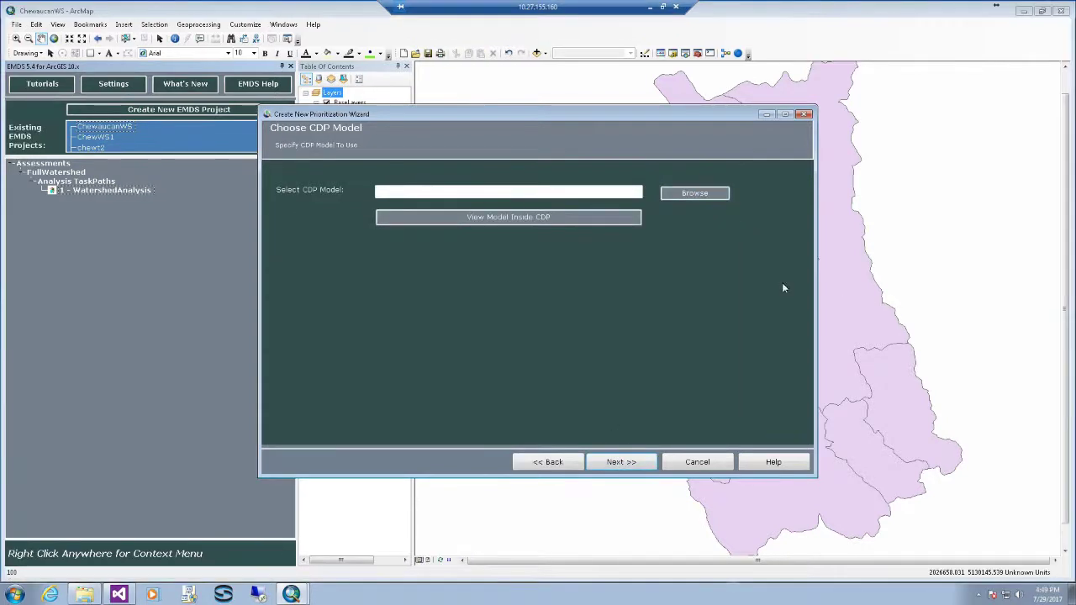
# - Choose the ChewWS2 CDP model and accept the merged watershed analysis table as the data source
pyautogui.click(685, 193)
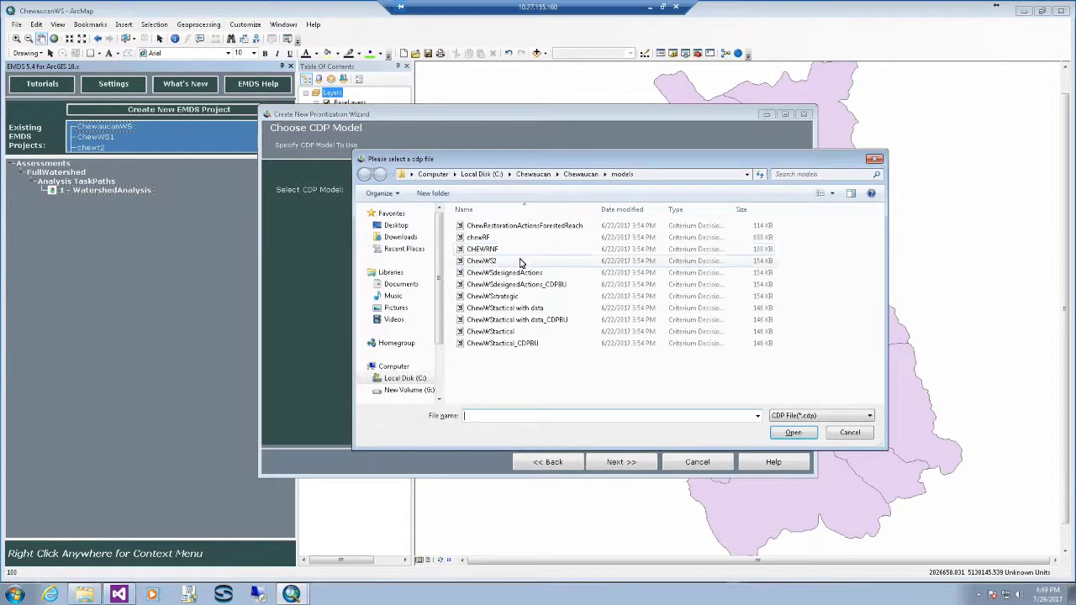
pyautogui.doubleClick(481, 260)
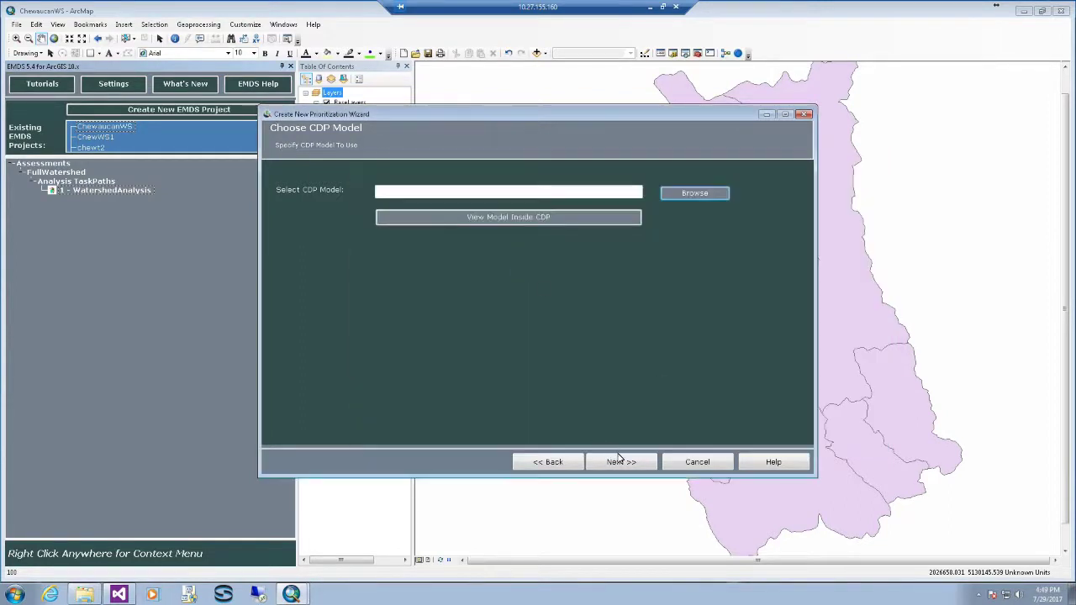
pyautogui.click(617, 462)
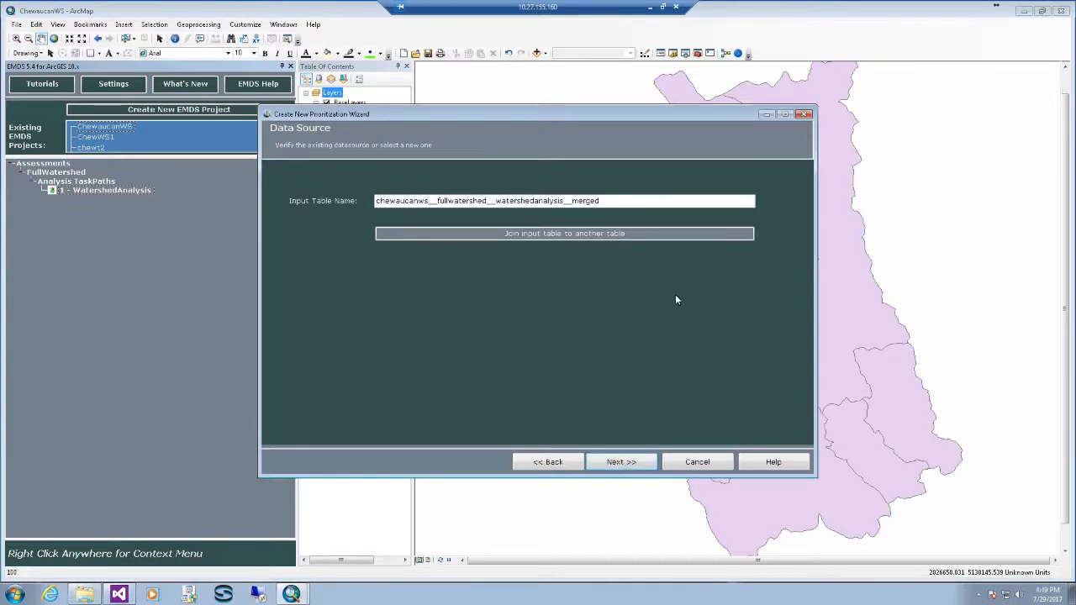
pyautogui.click(622, 462)
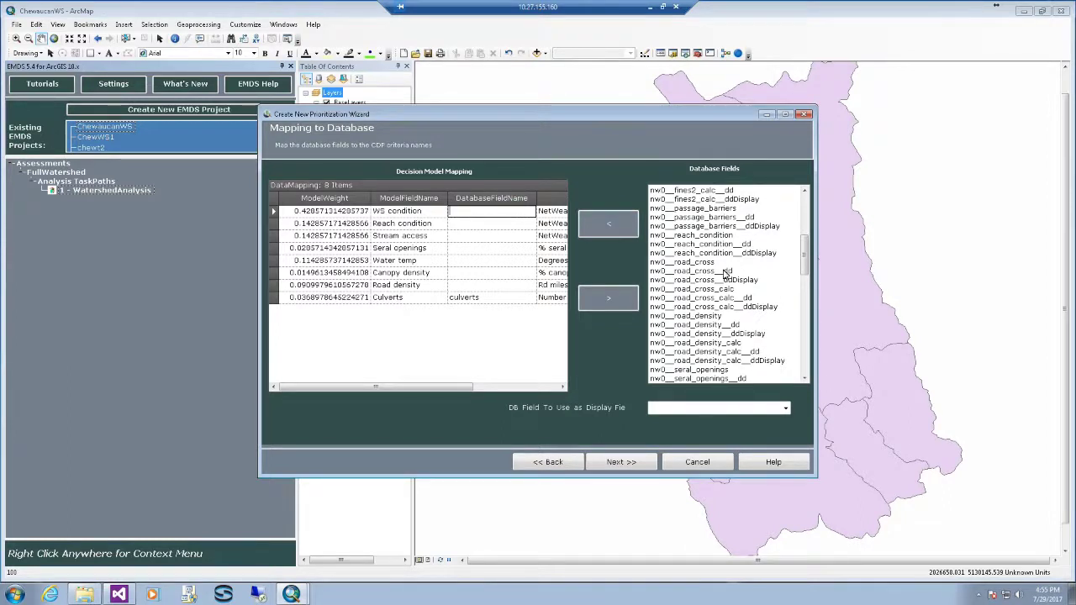
# - Map the WS condition criterion to nw0__watershed_condition and the Reach condition criterion to nw0__reach_condition
pyautogui.click(807, 327)
pyautogui.doubleClick(759, 343)
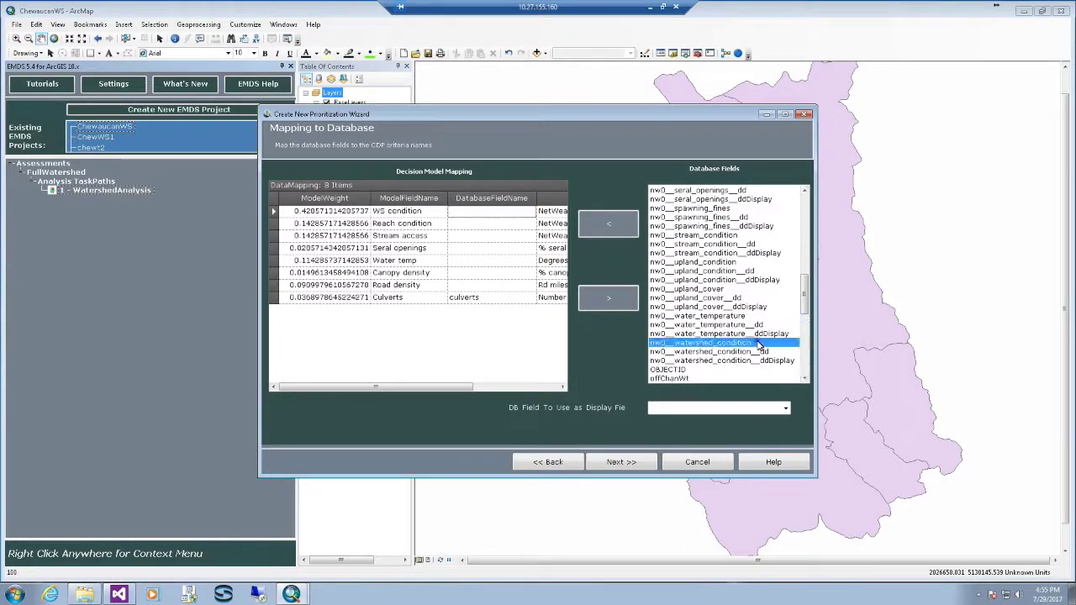
pyautogui.scroll(4, 744, 246)
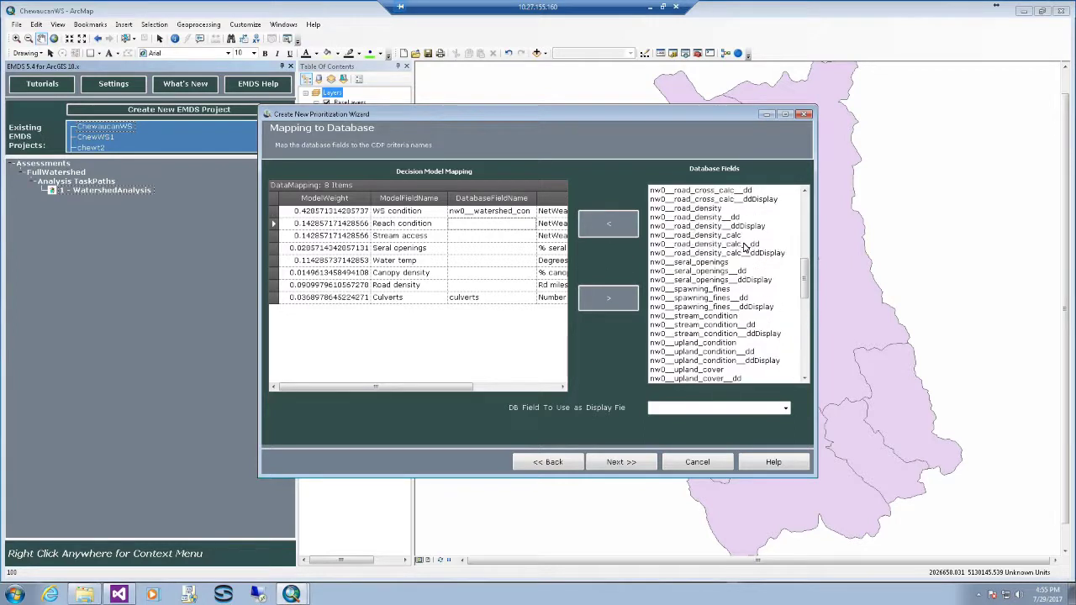
pyautogui.scroll(2, 744, 246)
pyautogui.click(715, 210)
pyautogui.doubleClick(715, 212)
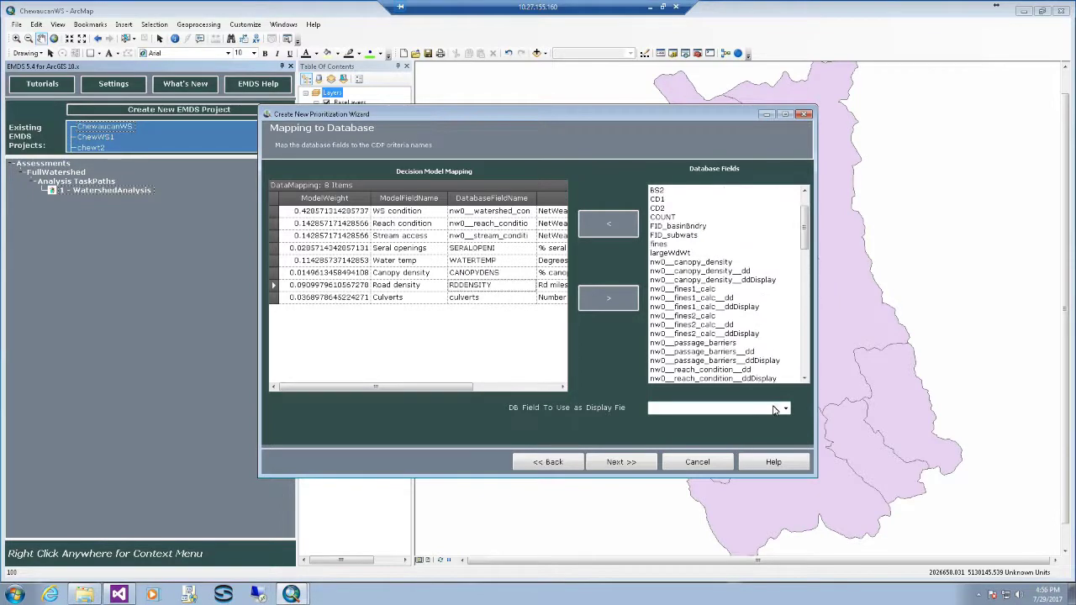
# - Use SUB_NAME as the database display field and continue to the validation overrides
pyautogui.click(775, 409)
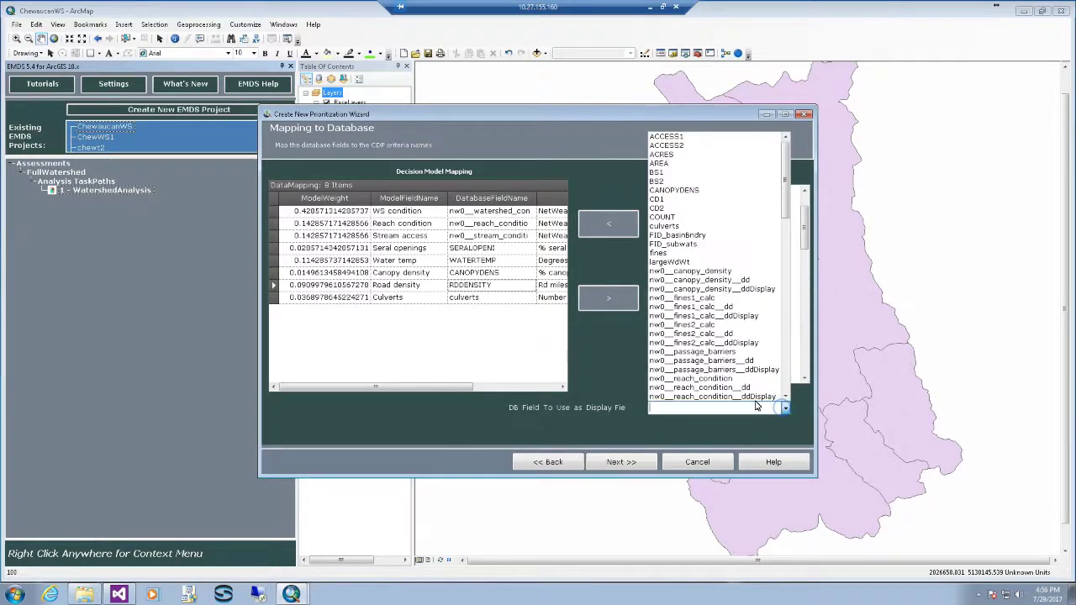
pyautogui.click(682, 254)
pyautogui.click(619, 463)
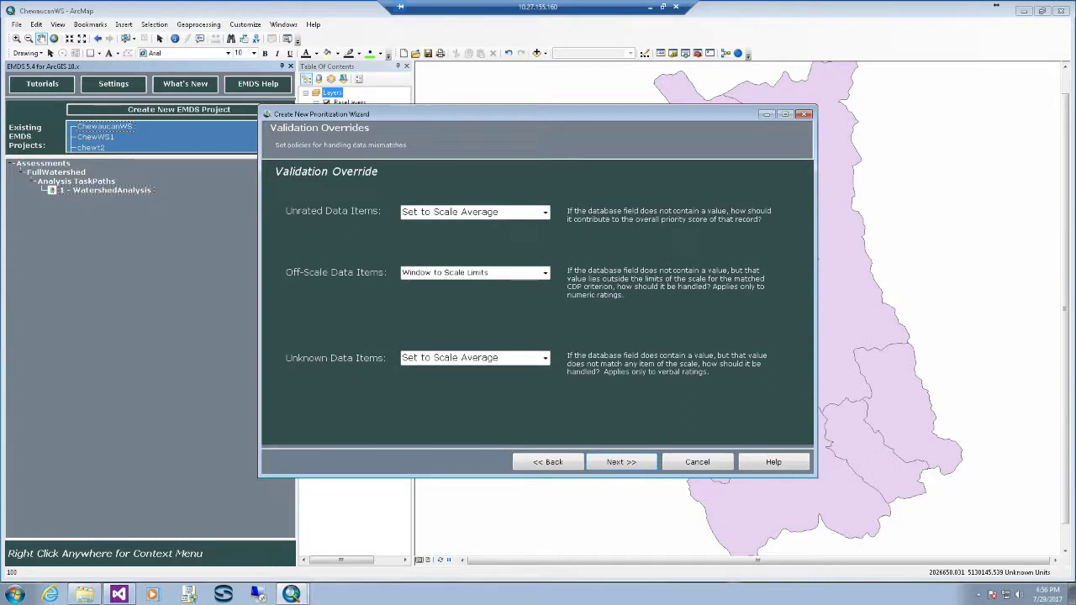
# - Review the override choices, keeping Set to Scale Average for unrated and unknown data items and Window to Scale Limits for off-scale items
pyautogui.click(544, 212)
pyautogui.click(544, 213)
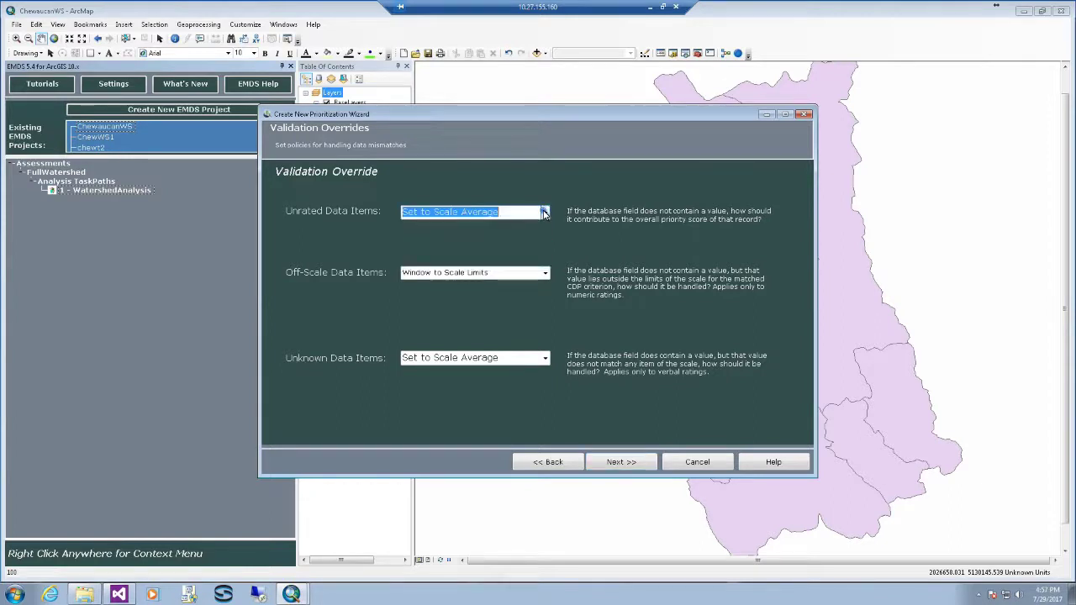
pyautogui.click(545, 272)
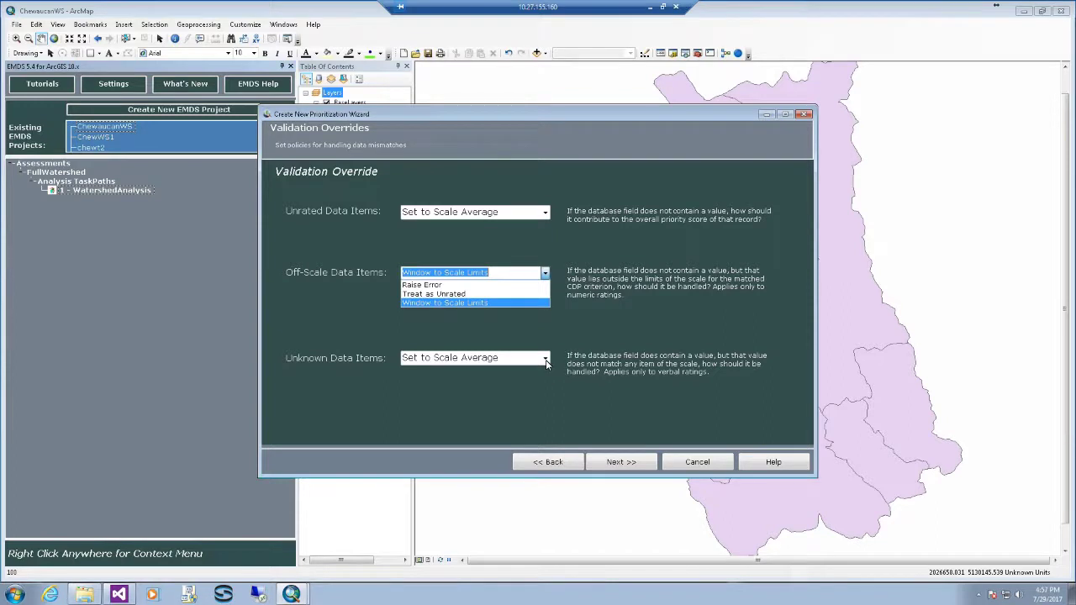
pyautogui.click(546, 360)
pyautogui.click(545, 359)
pyautogui.click(549, 339)
pyautogui.click(627, 467)
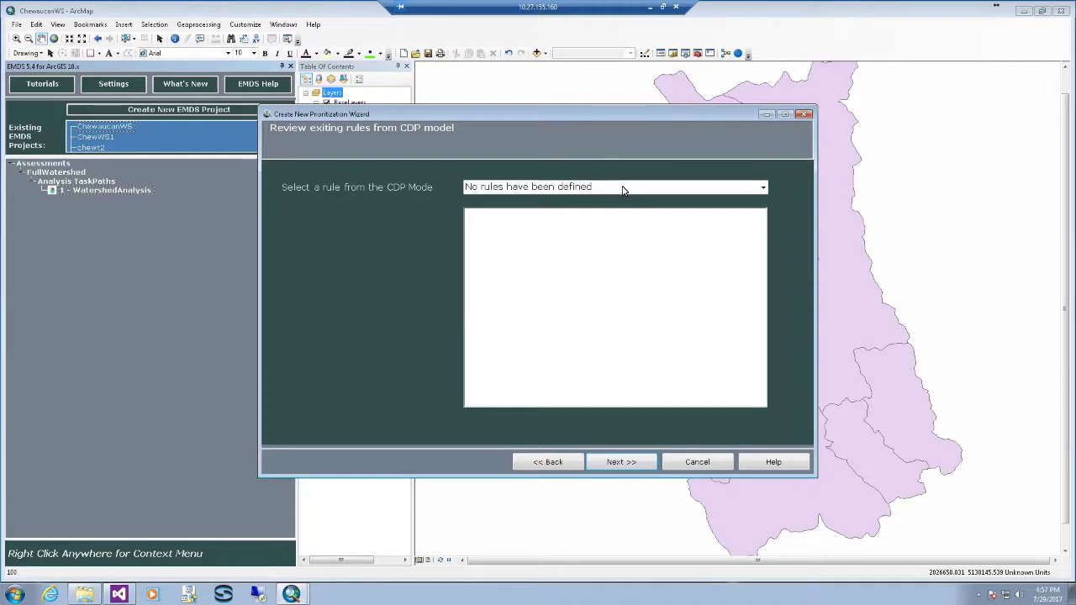
# - Review the CDP model's rules and weights without changing them, and finish creating the prioritization
pyautogui.click(762, 188)
pyautogui.click(762, 188)
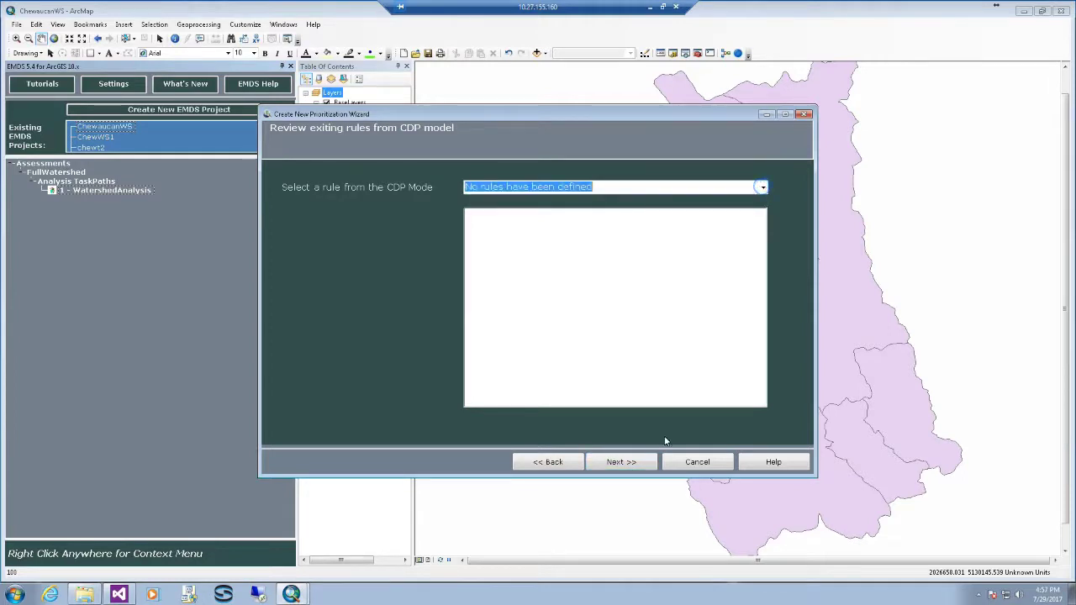
pyautogui.click(622, 463)
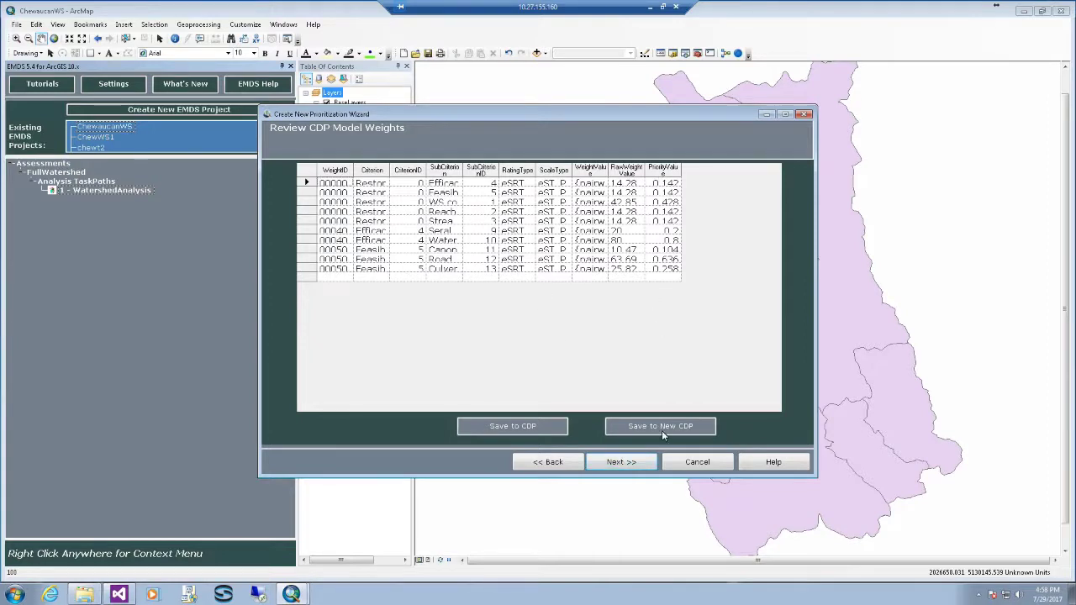
pyautogui.click(620, 467)
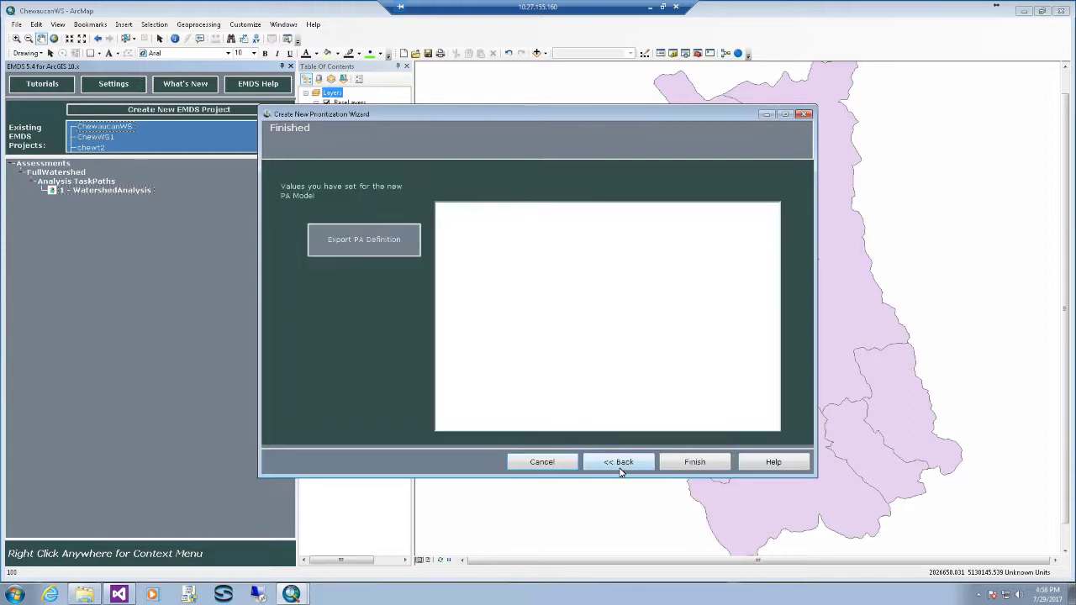
pyautogui.click(697, 462)
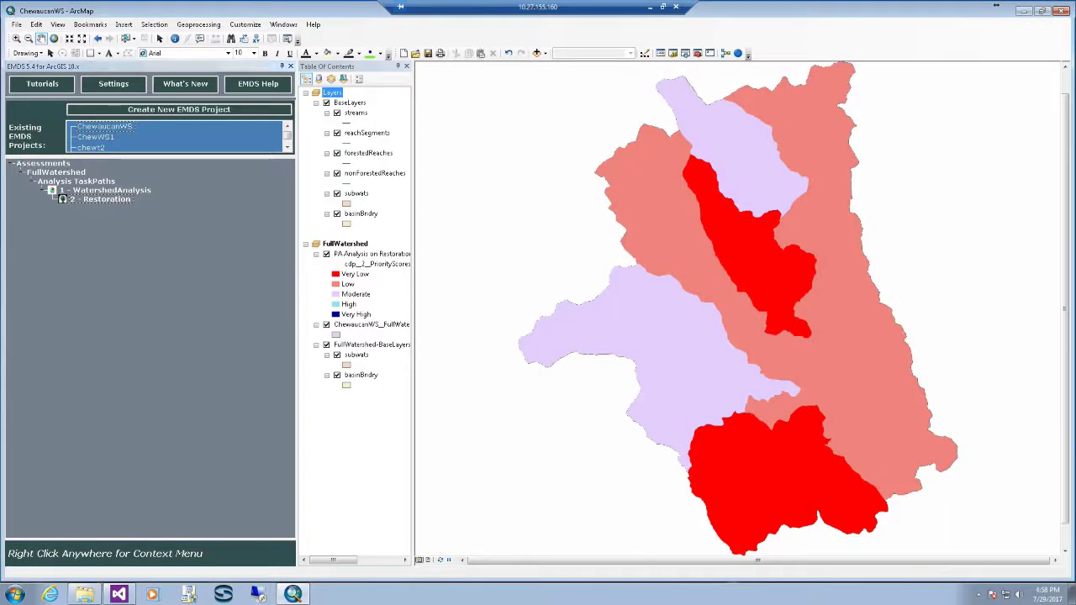
# - Open the CDP results of the Restoration task and view the calculations table
pyautogui.click(117, 199)
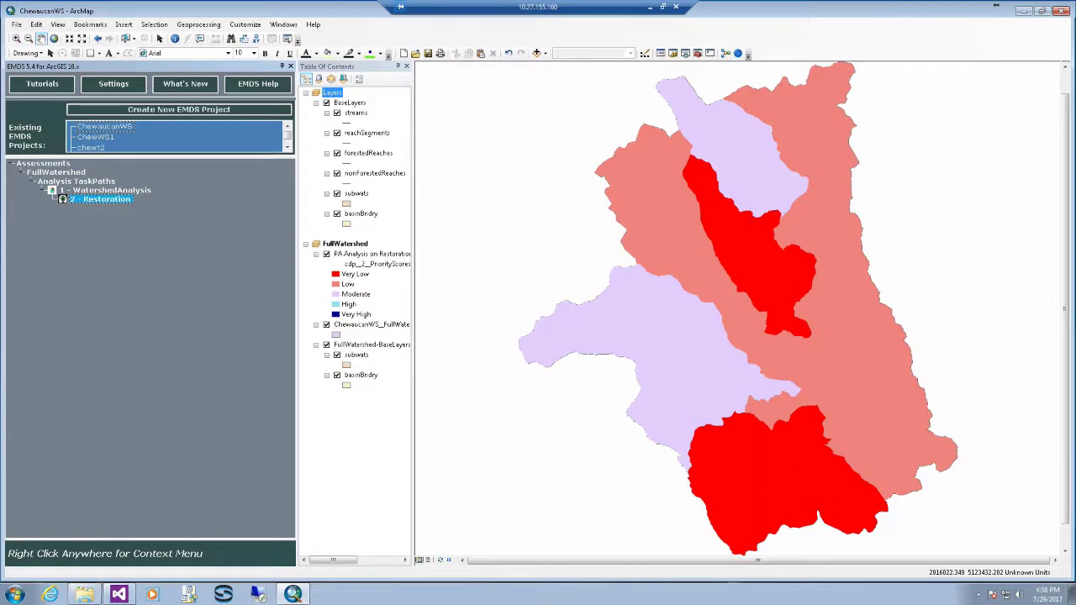
pyautogui.rightClick(95, 199)
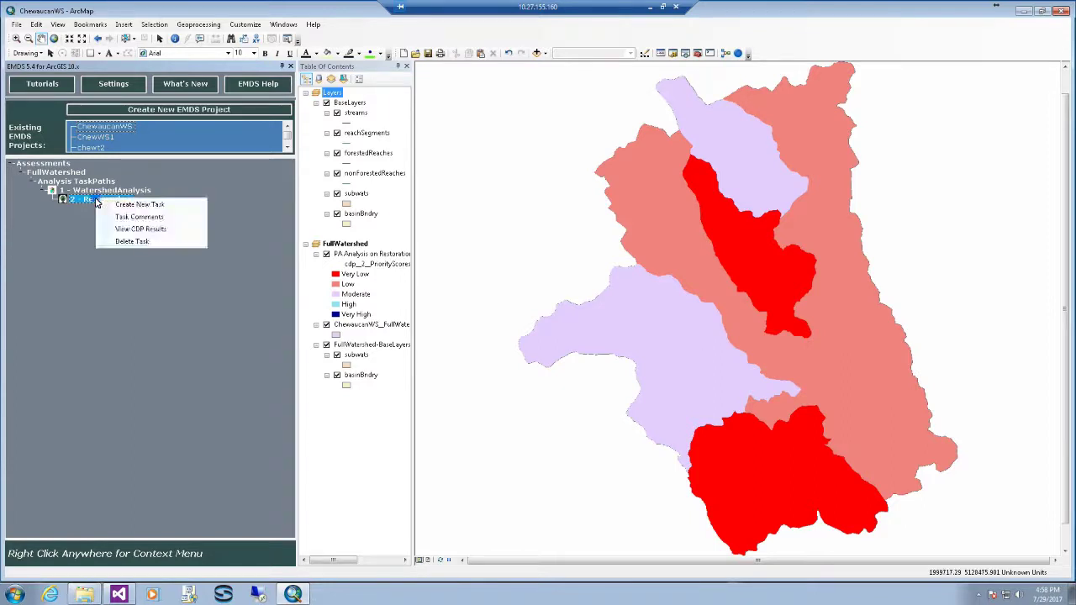
pyautogui.click(172, 232)
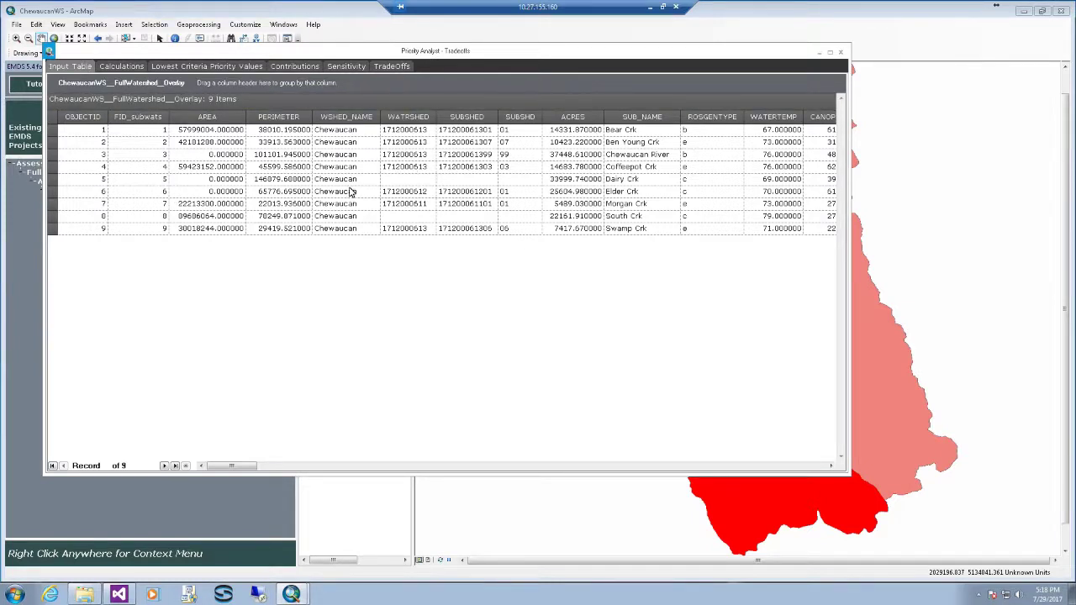
pyautogui.click(140, 69)
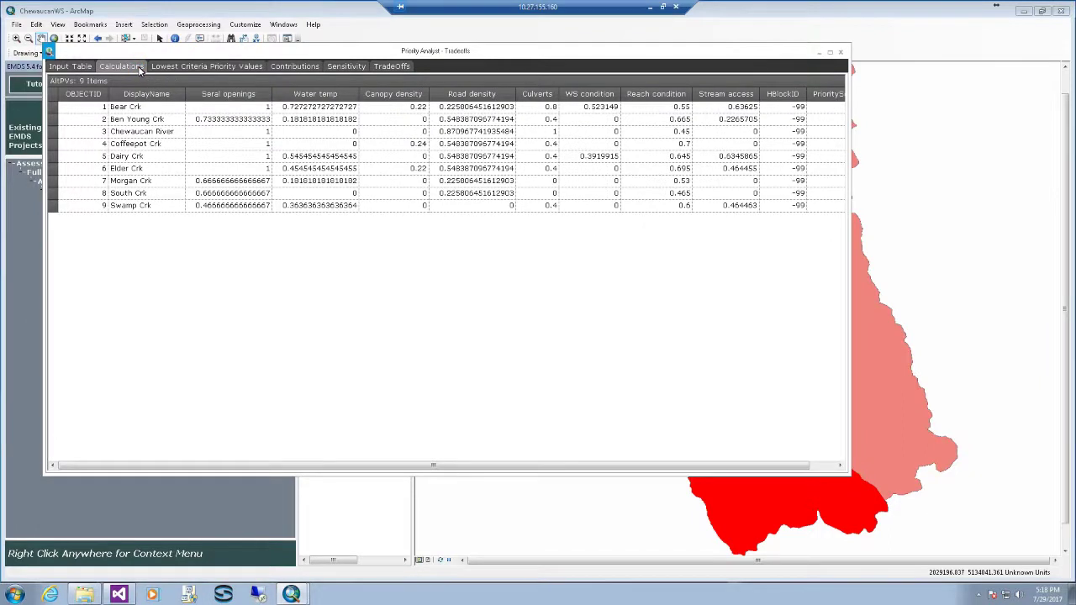
# - View the lowest criteria priority values and sort their table by display name
pyautogui.click(207, 69)
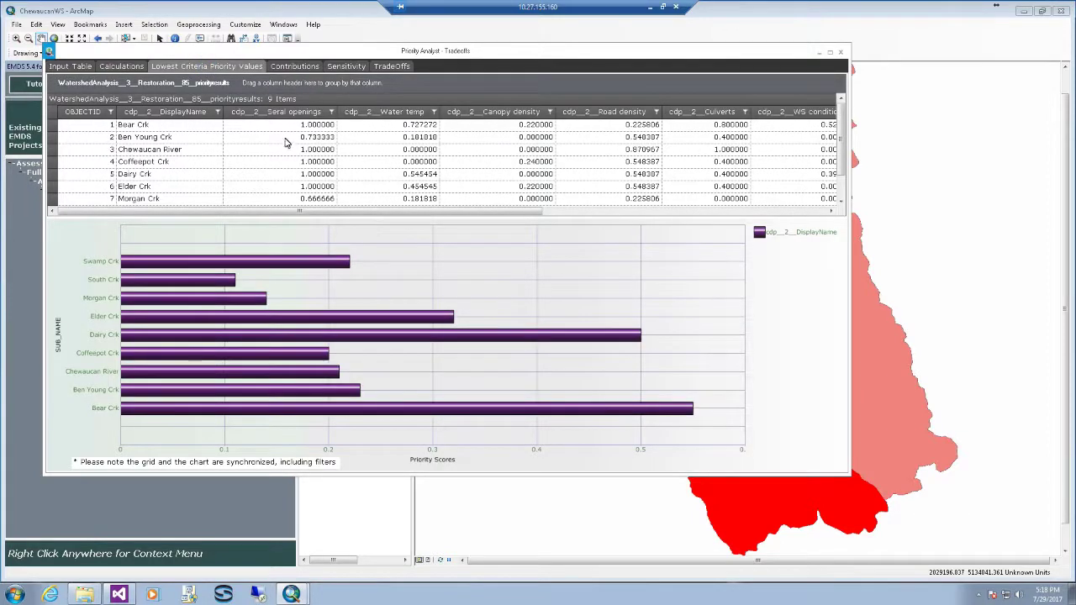
pyautogui.click(216, 114)
pyautogui.click(212, 134)
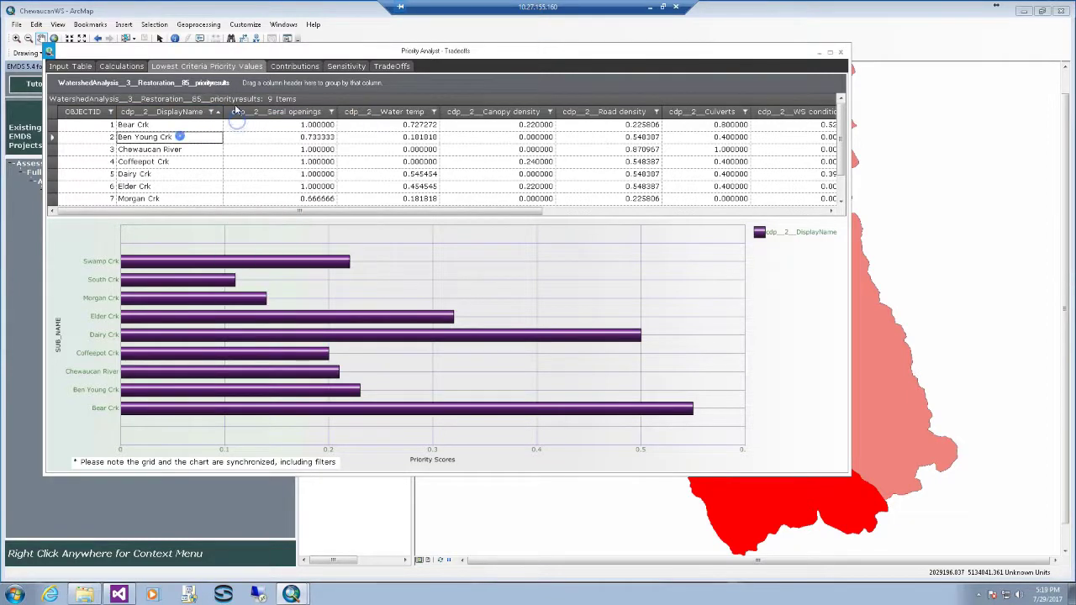
# - View the criteria contributions chart and look through the available target criteria and hierarchy levels
pyautogui.click(283, 67)
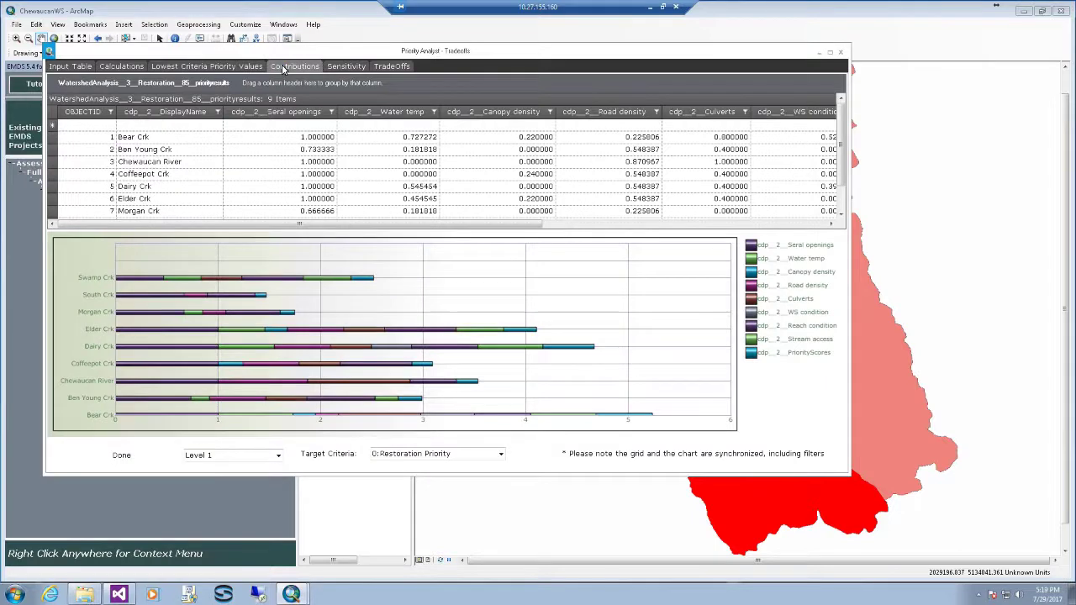
pyautogui.click(502, 456)
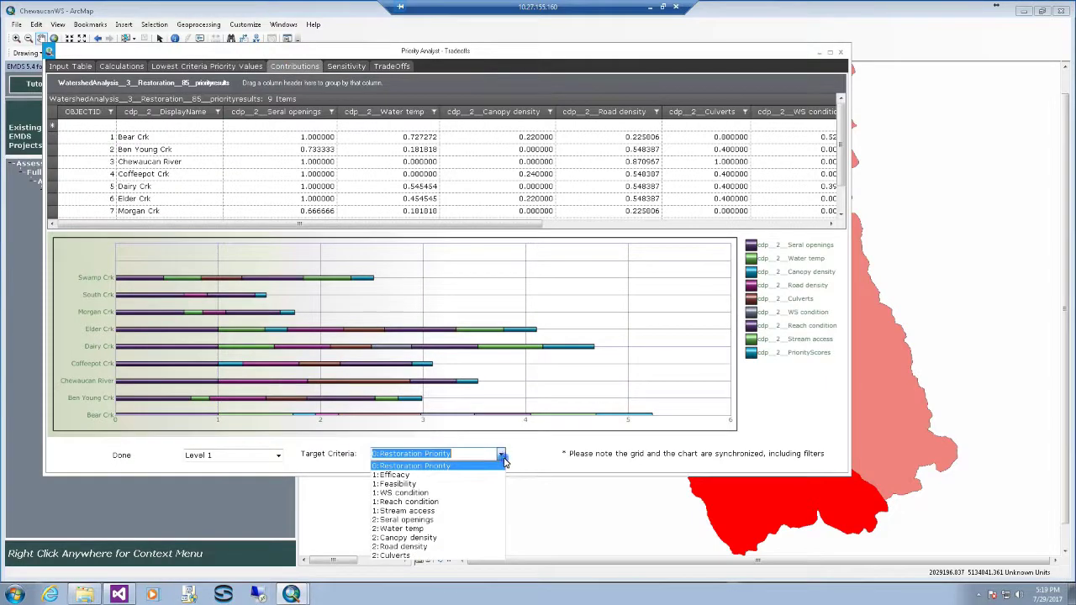
pyautogui.click(280, 456)
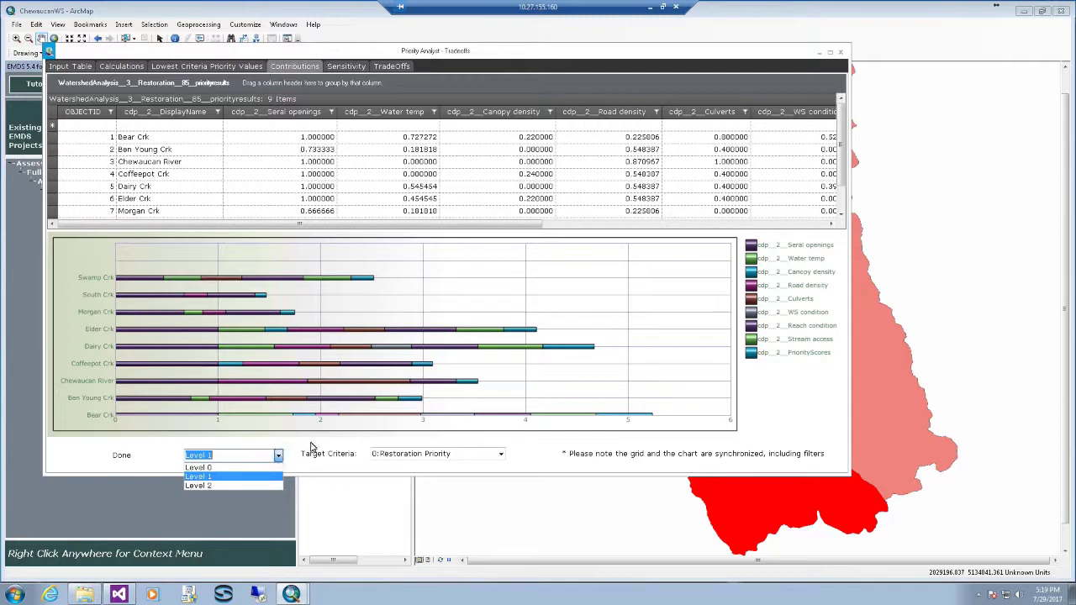
pyautogui.click(311, 447)
# - View the sensitivity-to-weights table and inspect the row for the Culverts subcriterion
pyautogui.click(346, 67)
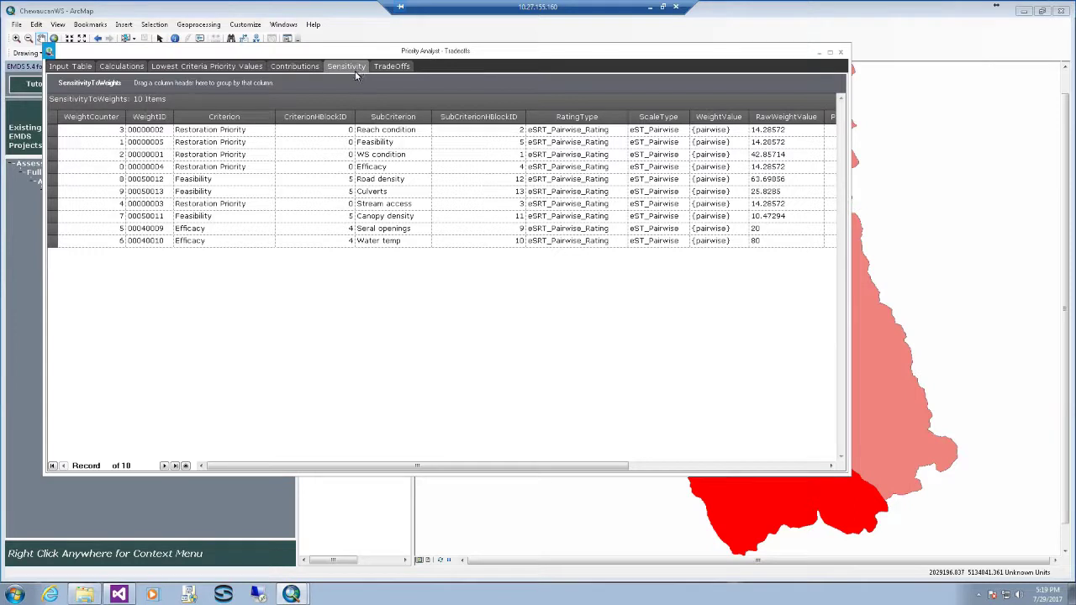
pyautogui.click(579, 195)
pyautogui.click(328, 192)
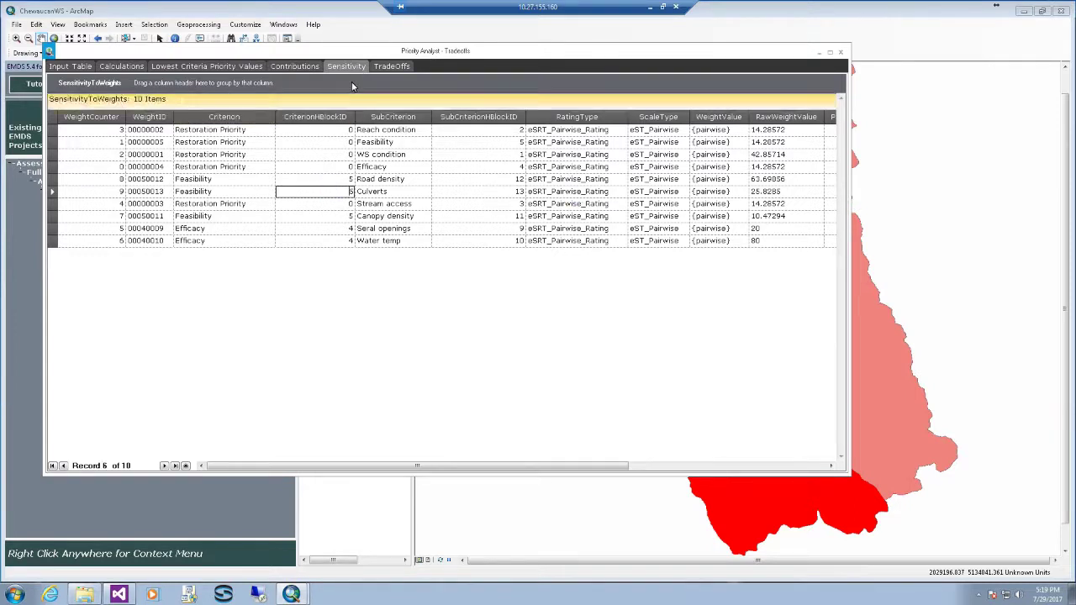
# - View the tradeoffs table with Canopy density, Stream access and Road density in turn as the reference criterion
pyautogui.click(400, 68)
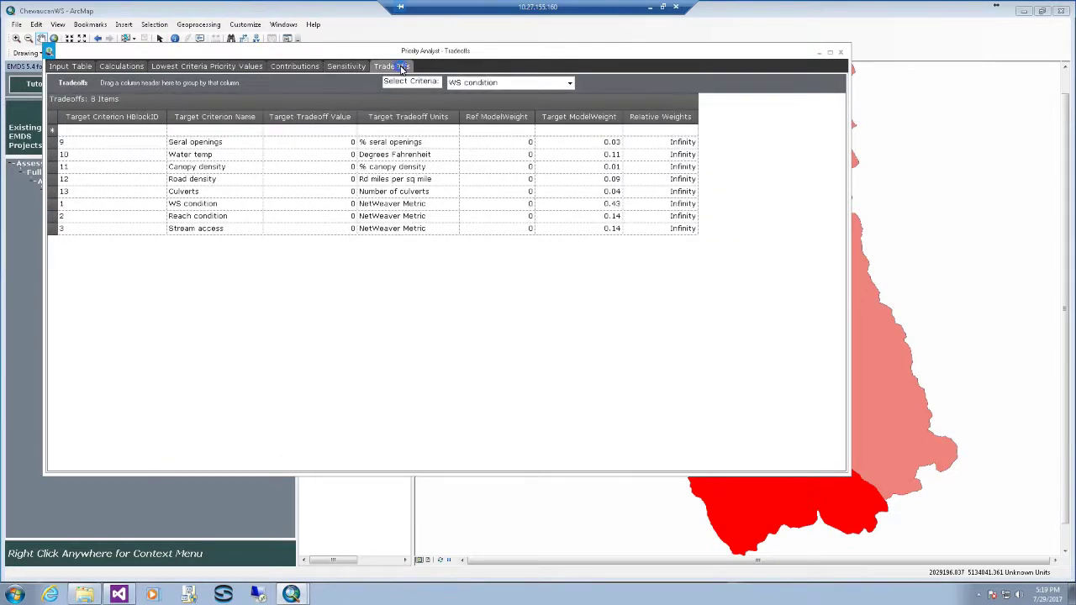
pyautogui.click(570, 84)
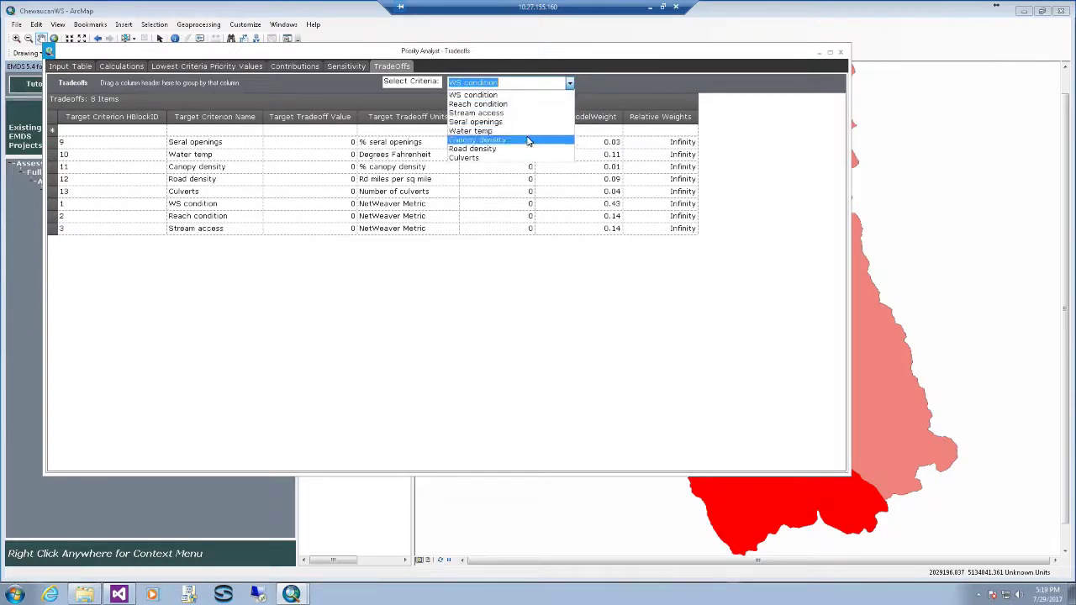
pyautogui.click(529, 141)
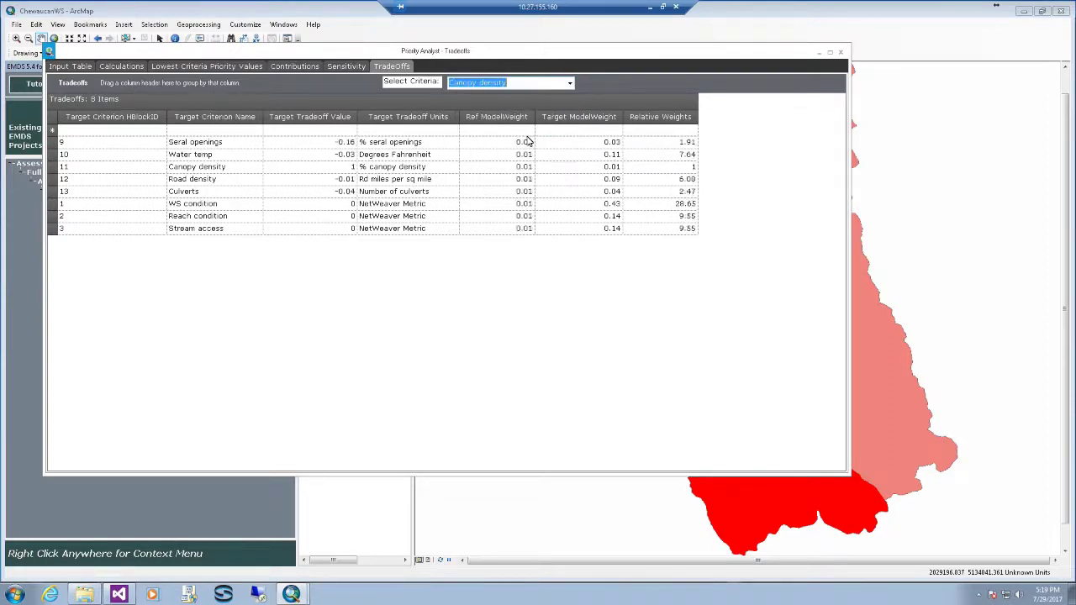
pyautogui.click(572, 85)
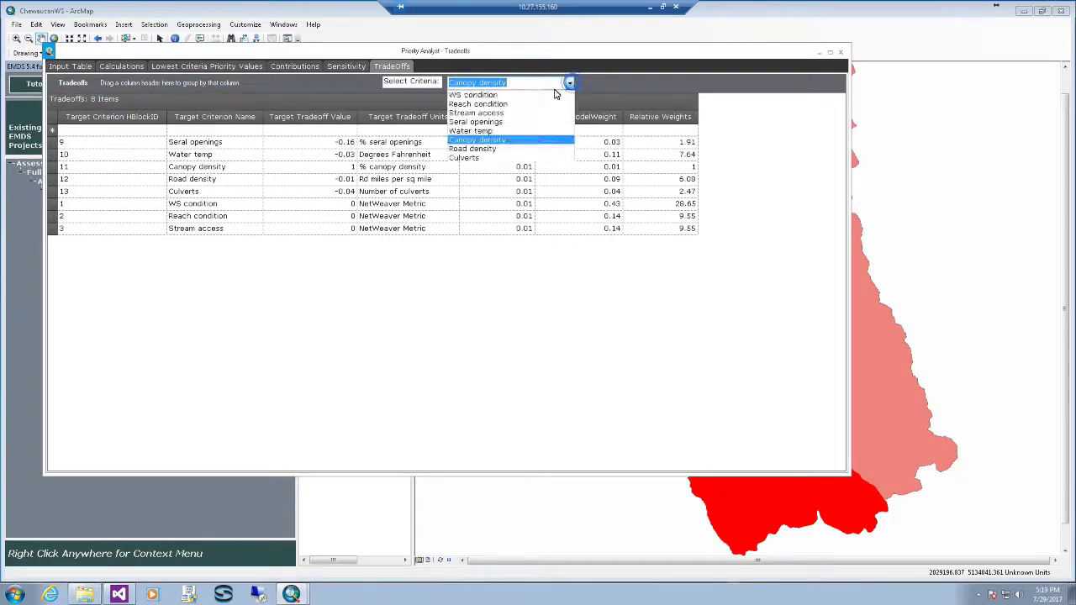
pyautogui.click(547, 114)
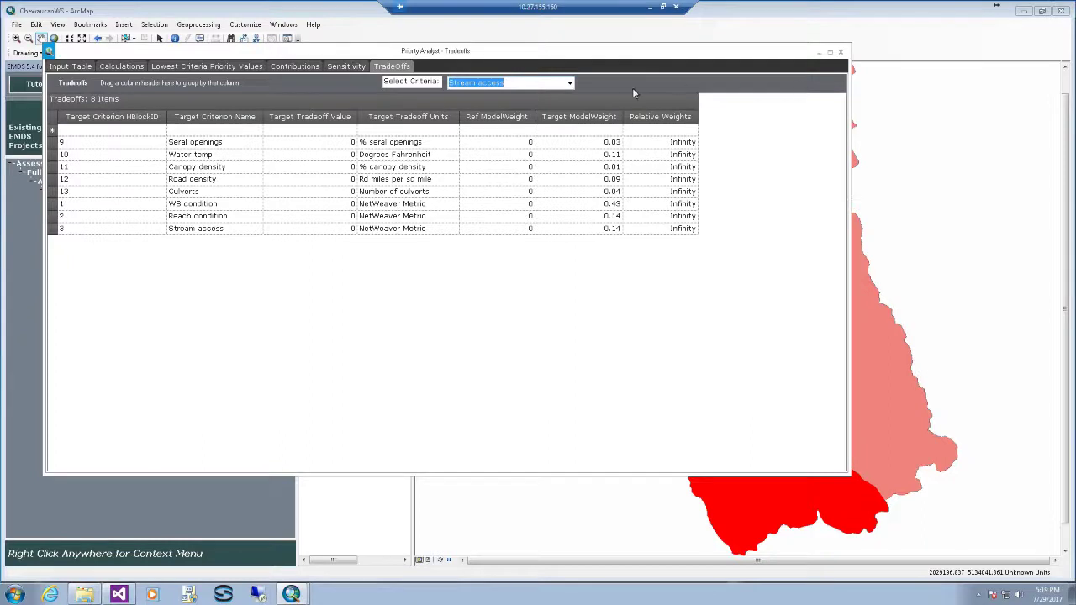
pyautogui.click(570, 83)
pyautogui.click(531, 150)
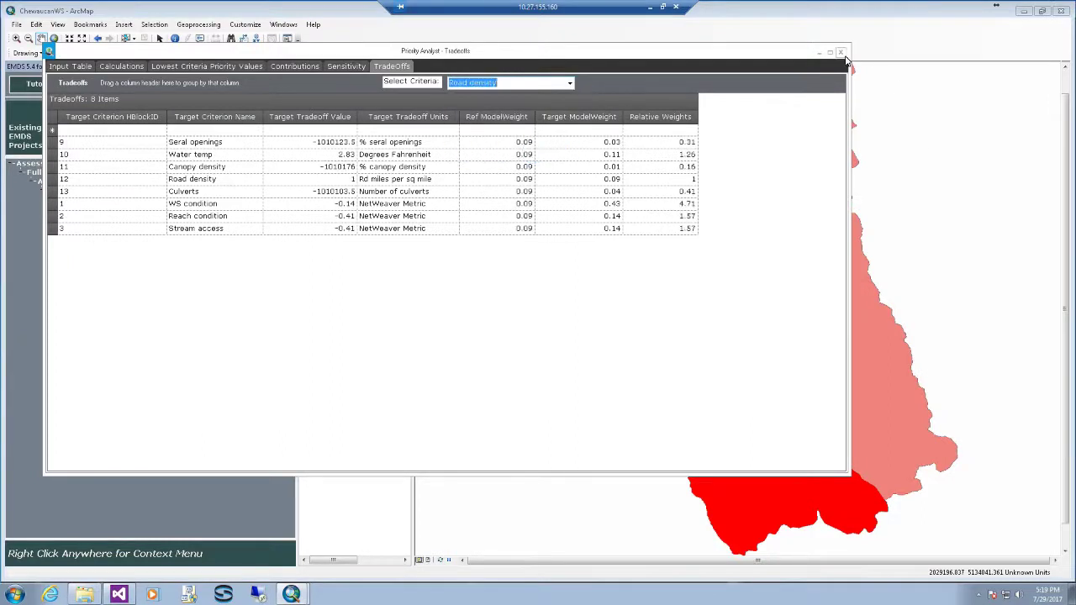